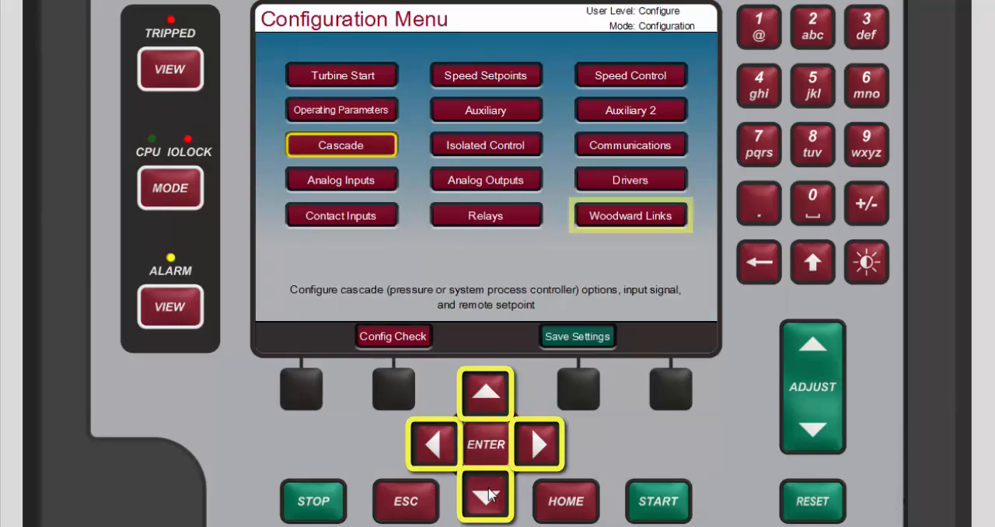
pyautogui.click(487, 495)
pyautogui.click(487, 495)
# Open the Woodward Links configuration and enable use of a DSLC-2 on Ethernet Port 3.
pyautogui.click(535, 450)
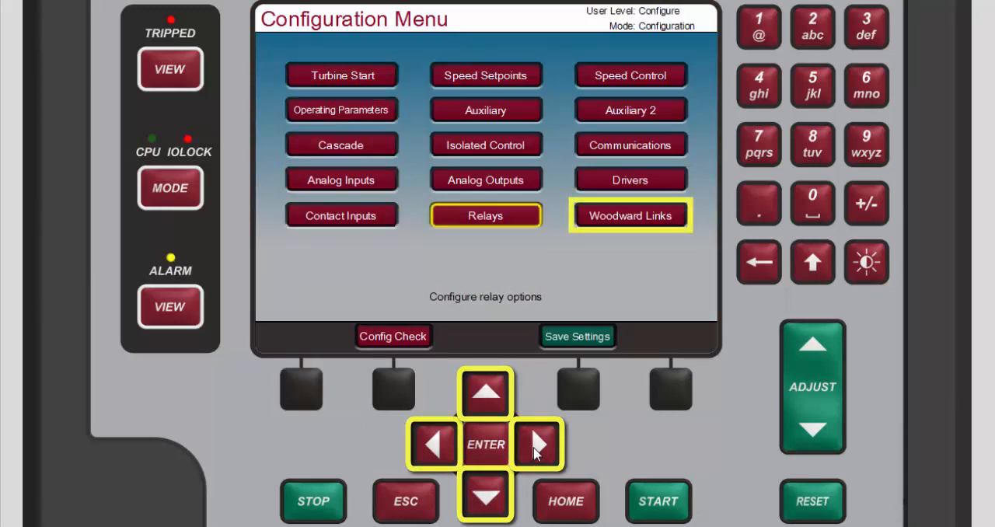
pyautogui.click(535, 451)
pyautogui.click(487, 444)
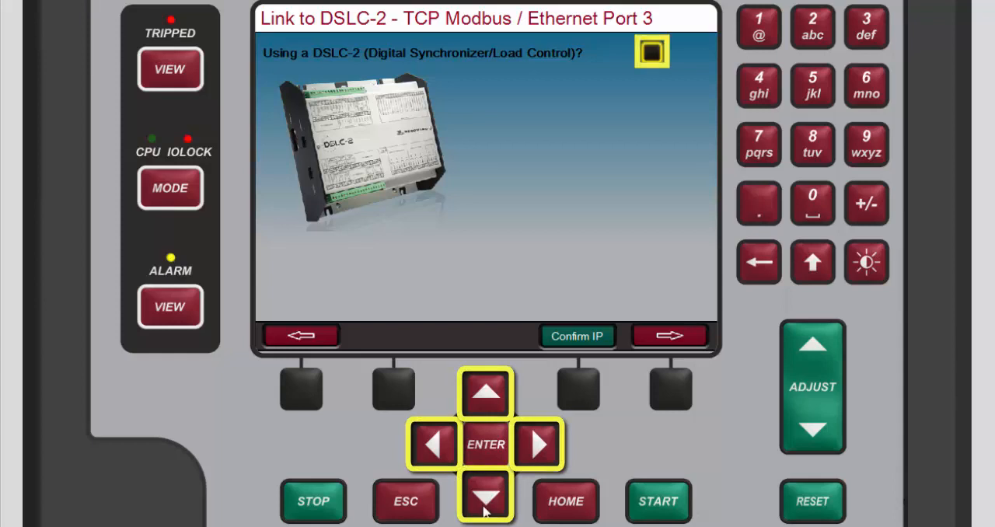
pyautogui.click(487, 451)
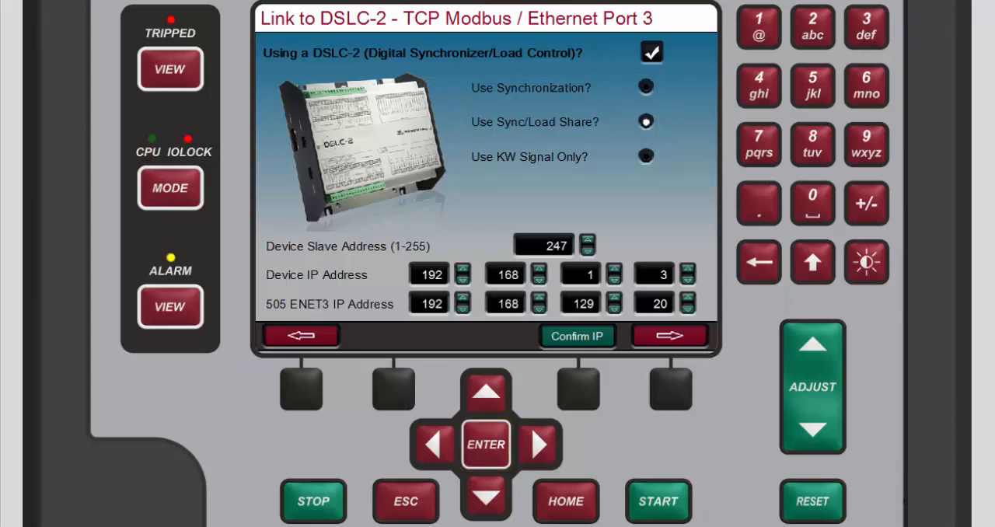
# Open the DSLC-2 power values page from the second page of the Service Menu.
pyautogui.click(566, 501)
pyautogui.click(575, 517)
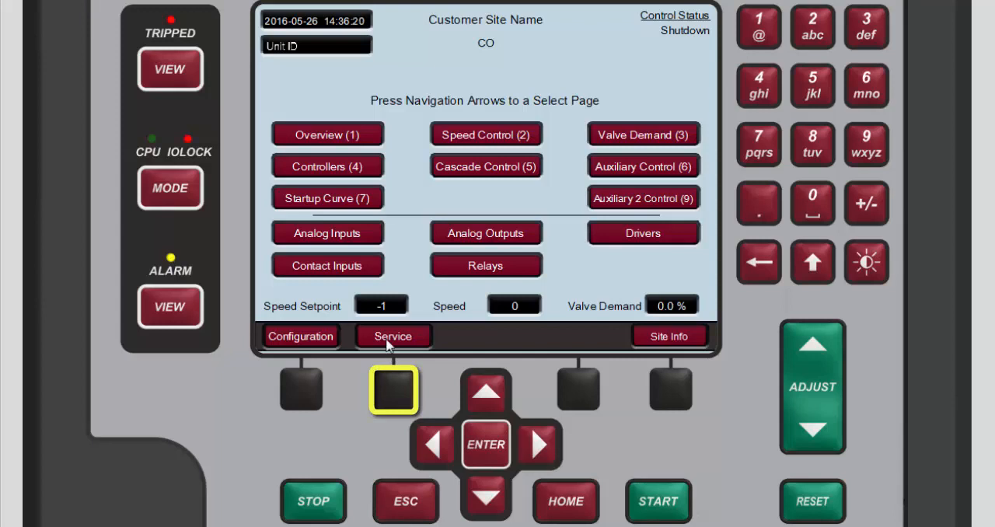
pyautogui.click(387, 394)
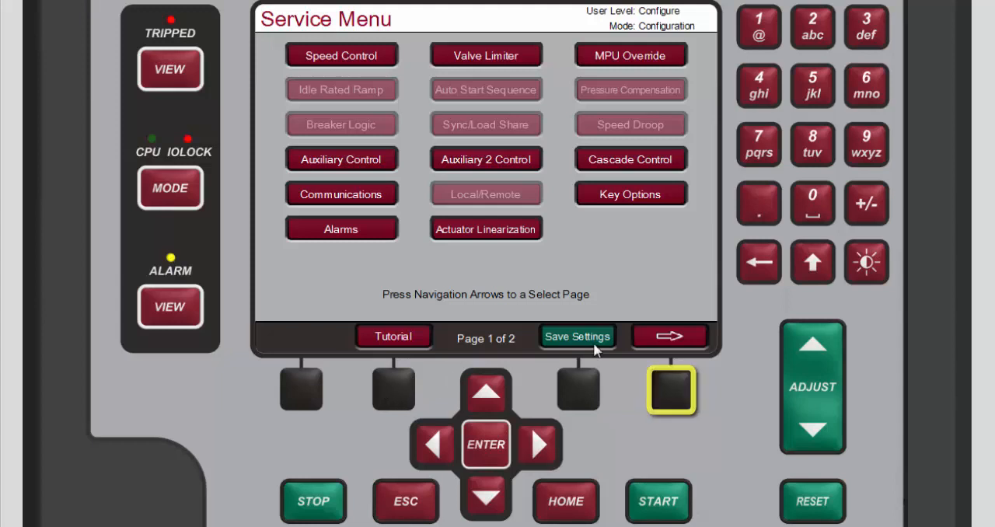
pyautogui.click(662, 394)
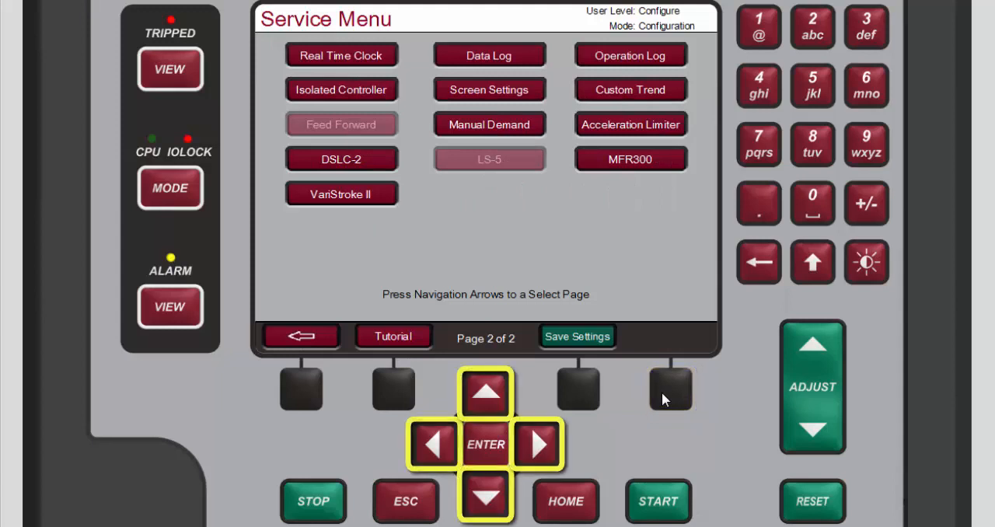
pyautogui.click(497, 501)
pyautogui.click(494, 499)
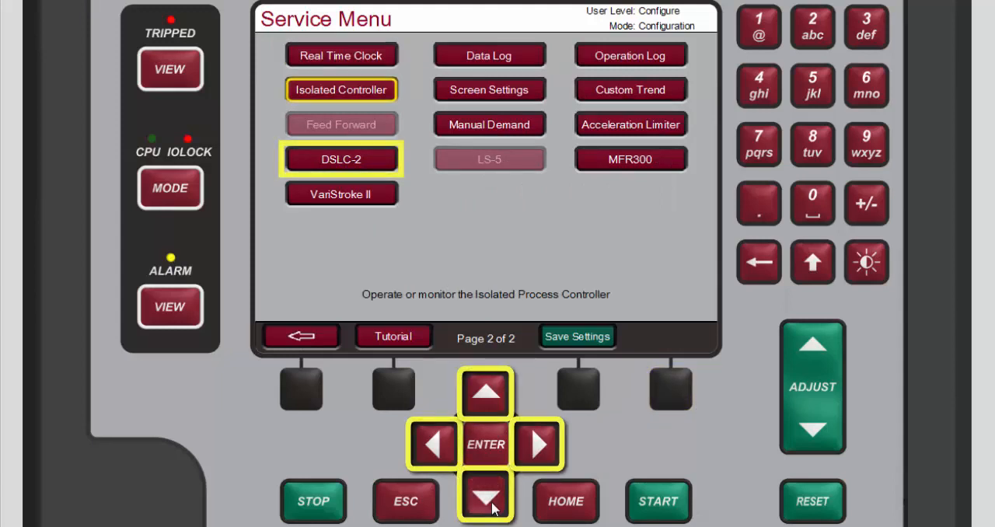
pyautogui.click(493, 498)
pyautogui.click(491, 498)
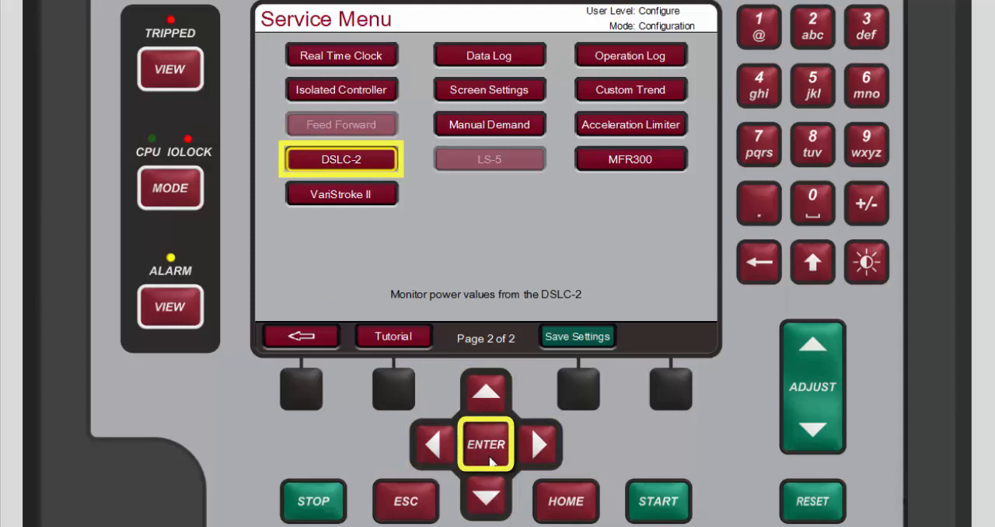
pyautogui.click(490, 461)
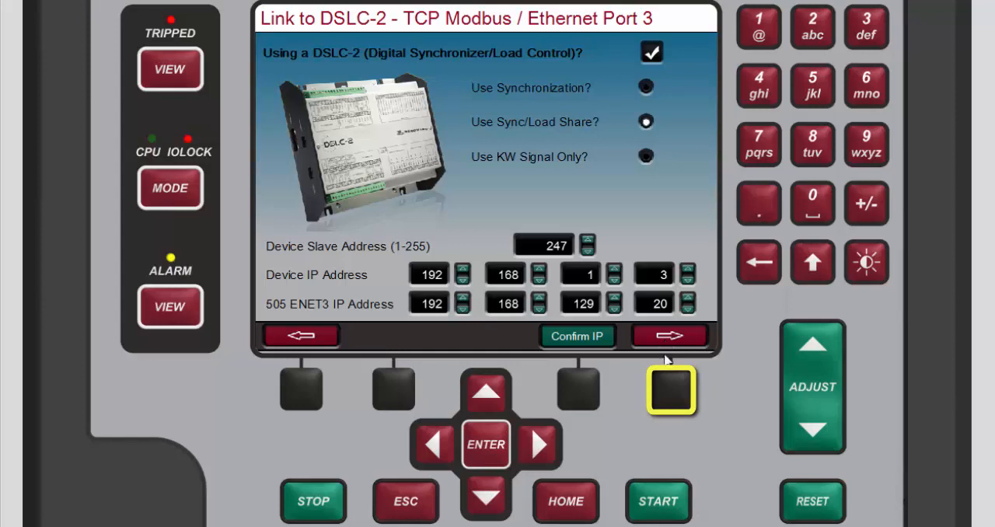
# On the Link to VS-II page, enable the CAN 1 interface link and use of a VariStroke II actuator.
pyautogui.click(666, 384)
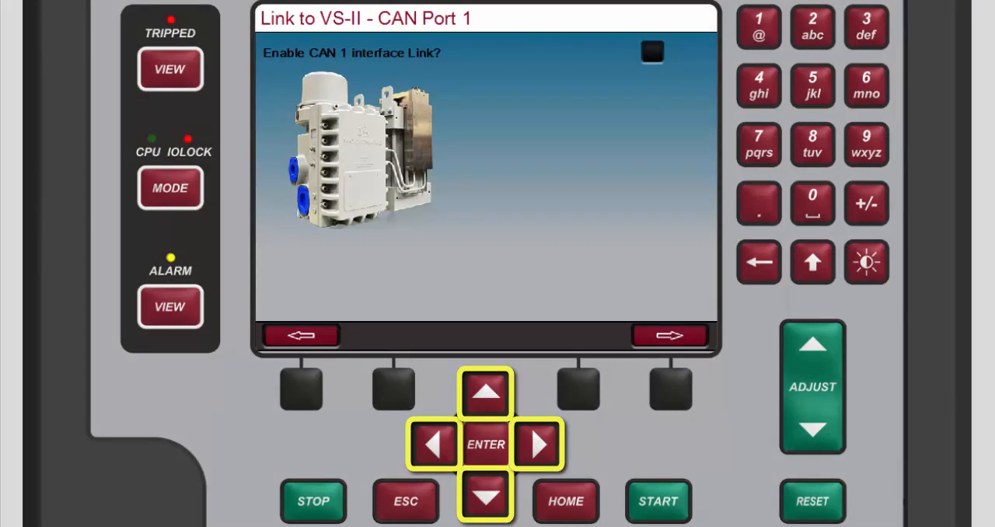
pyautogui.click(497, 513)
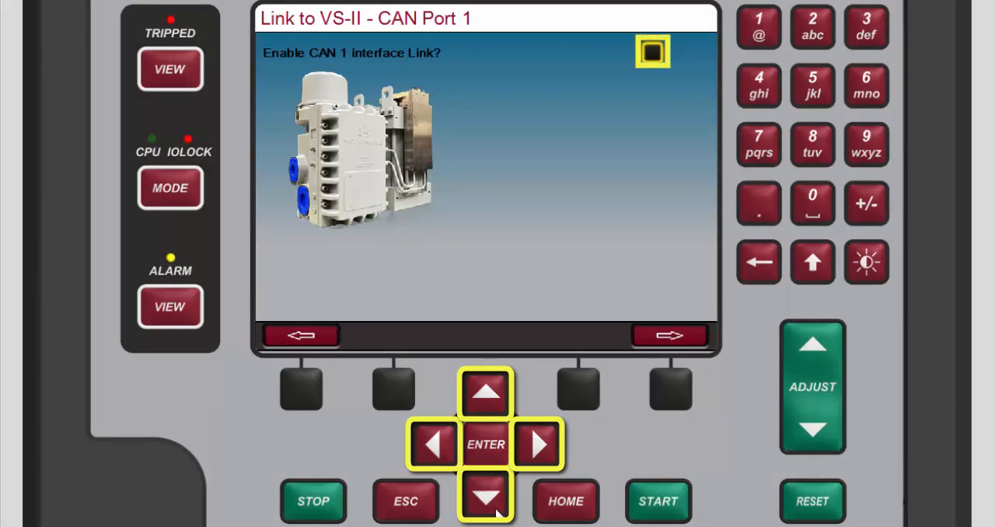
pyautogui.click(490, 459)
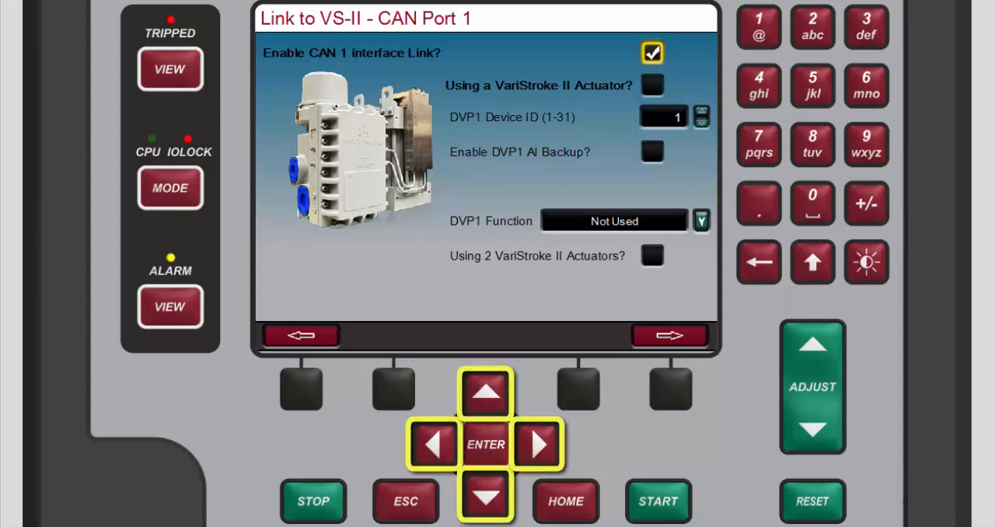
pyautogui.click(492, 497)
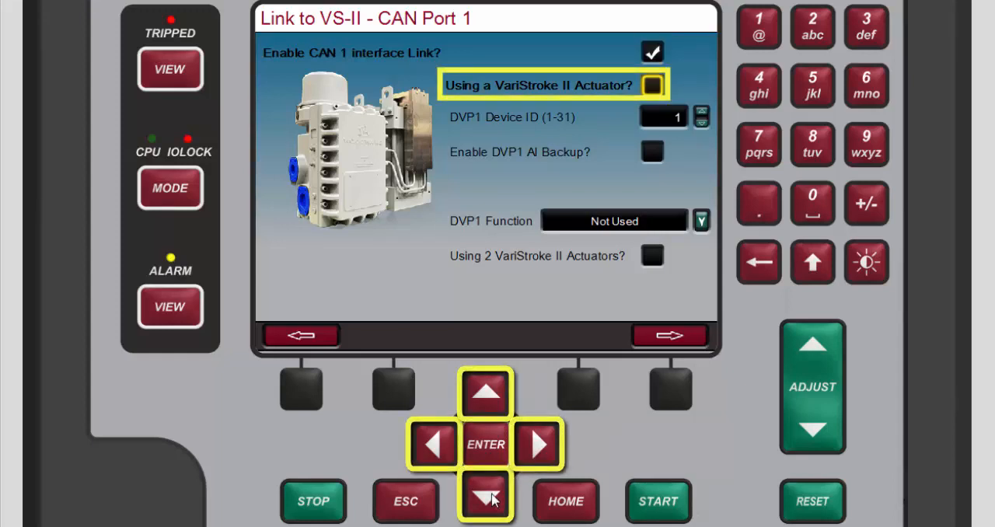
pyautogui.click(492, 464)
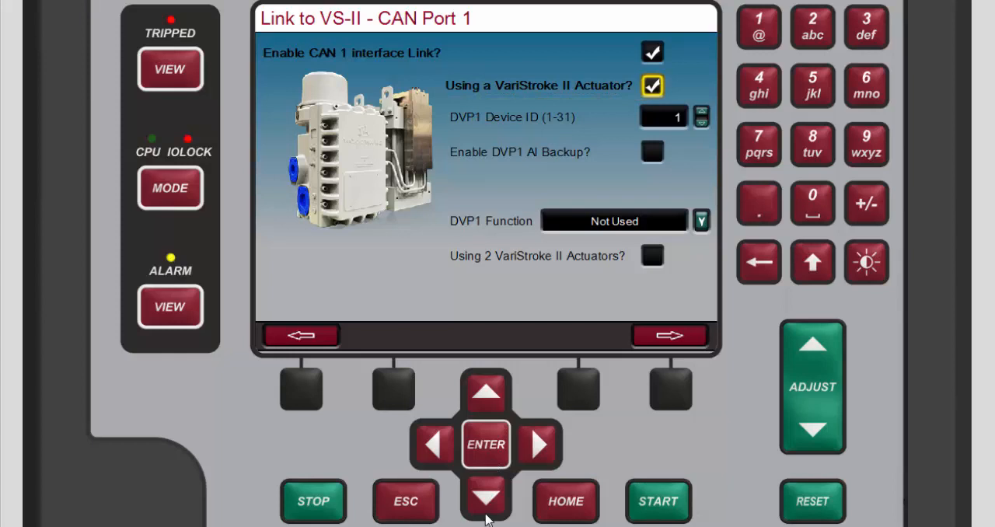
# Enable DVP1 AI Backup for the VariStroke II link.
pyautogui.click(486, 513)
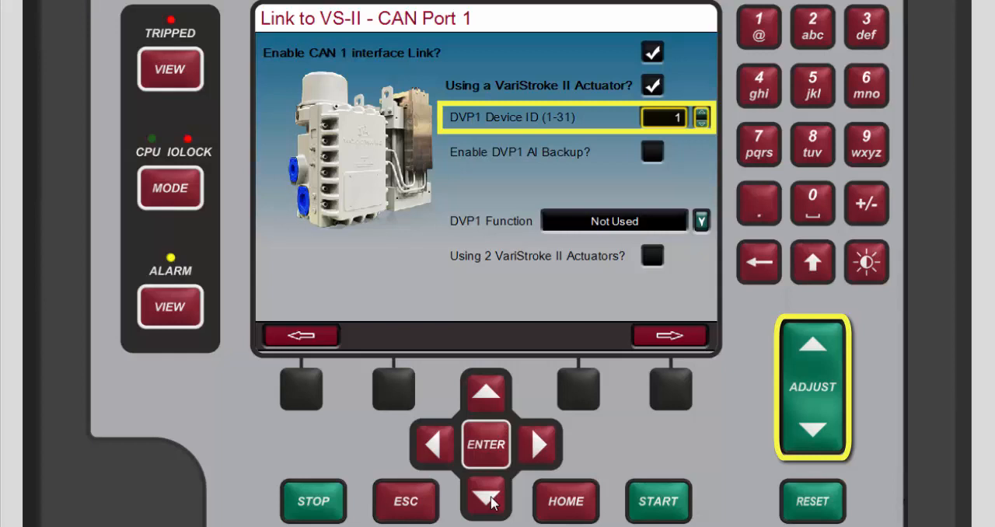
pyautogui.click(487, 498)
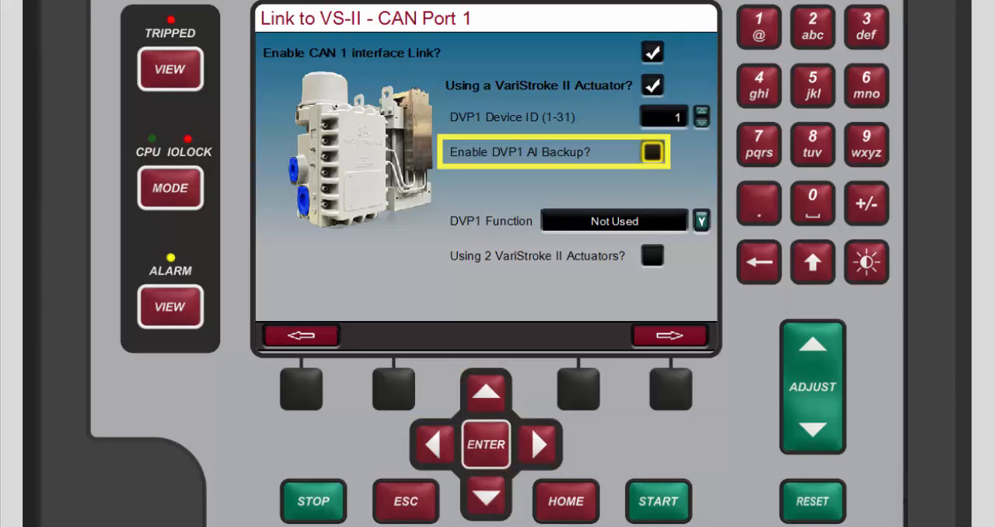
pyautogui.click(489, 455)
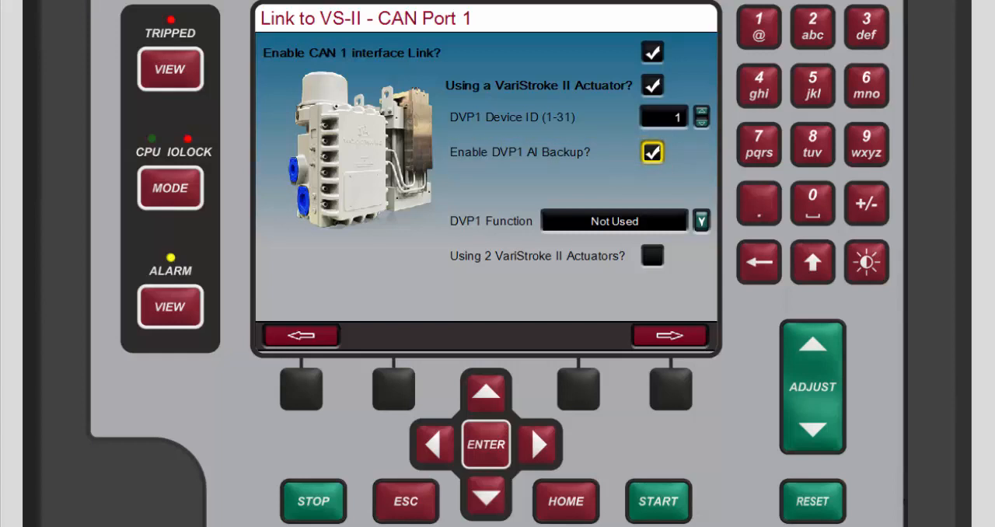
# Set the DVP1 Function to HP Demand.
pyautogui.click(491, 502)
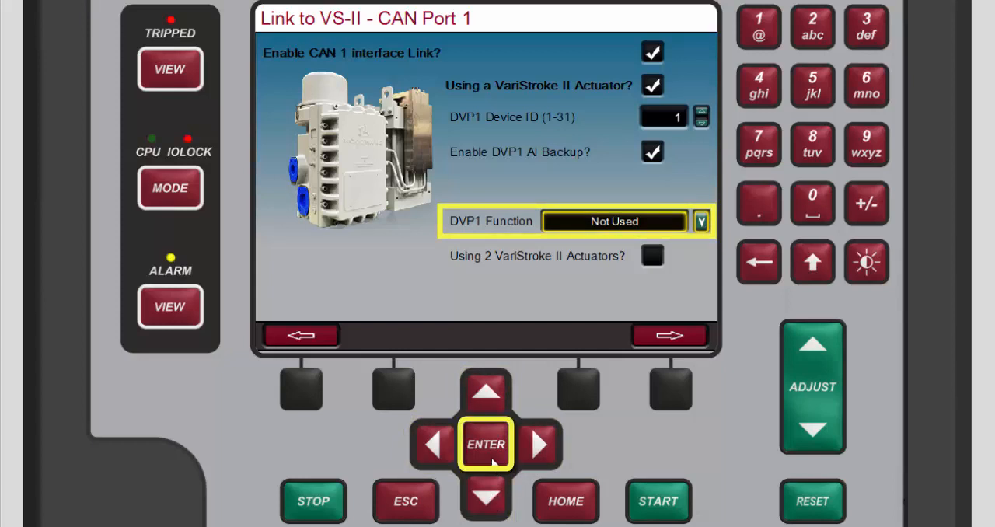
pyautogui.click(492, 464)
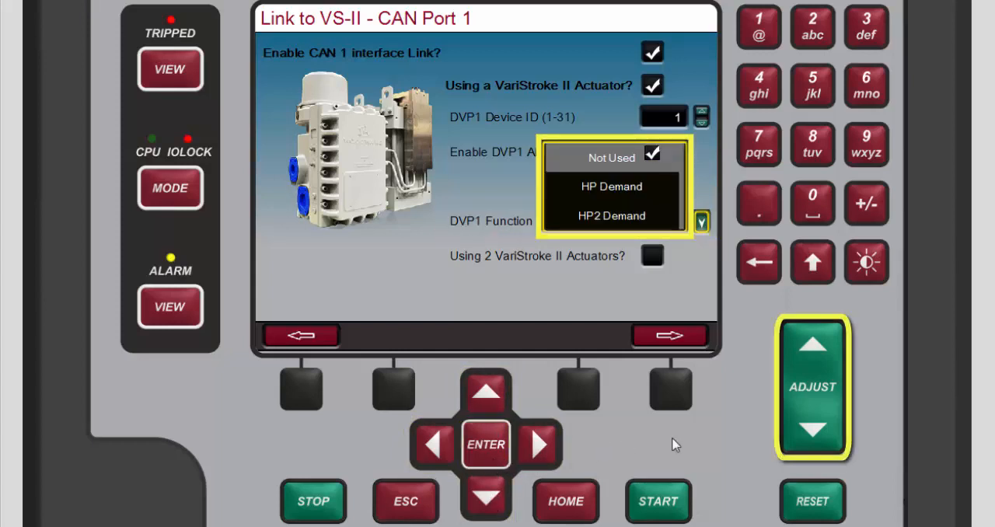
pyautogui.click(812, 433)
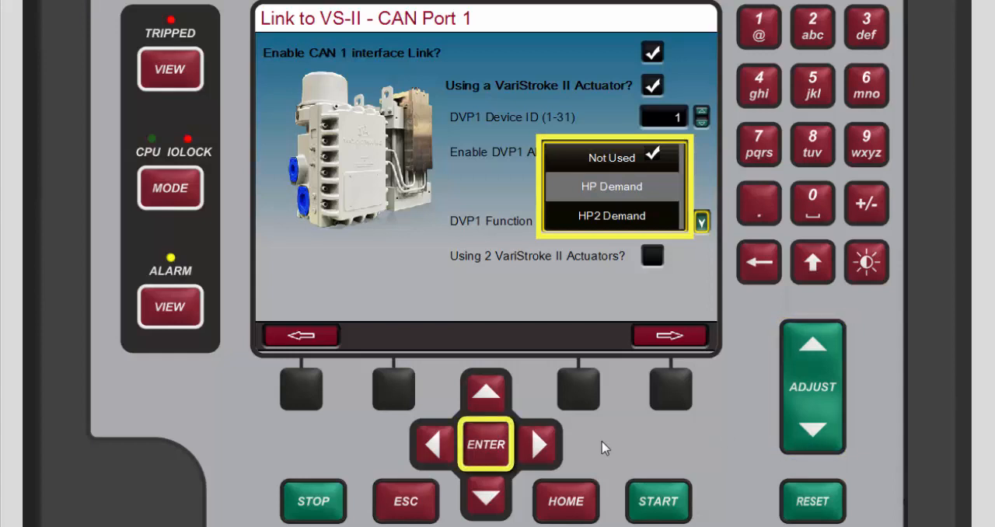
pyautogui.click(499, 461)
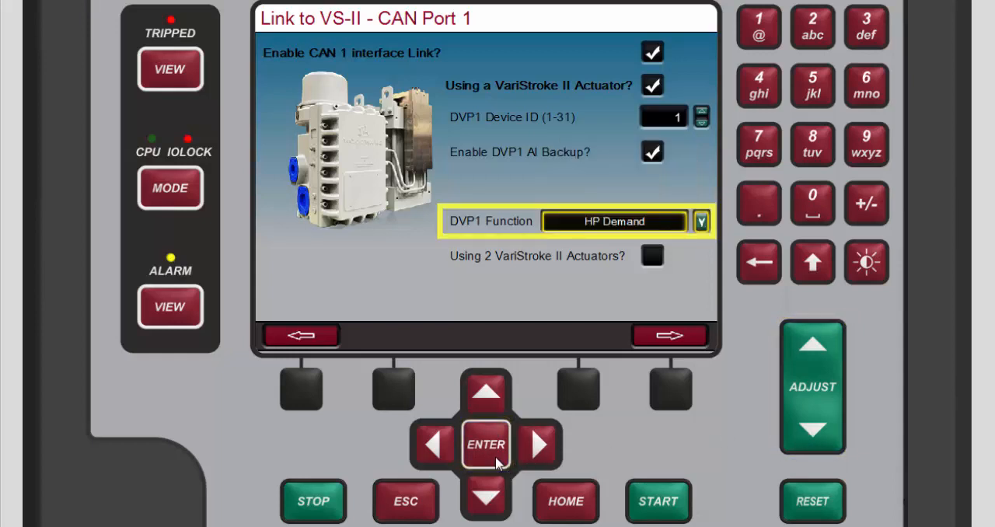
# Enable the use of 2 VariStroke II actuators and open the DVP2 settings.
pyautogui.click(494, 507)
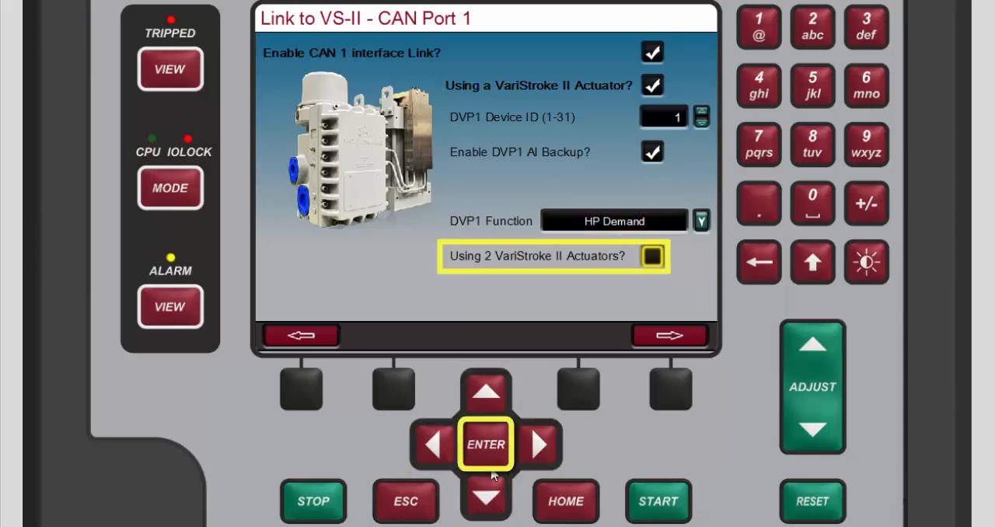
pyautogui.click(491, 461)
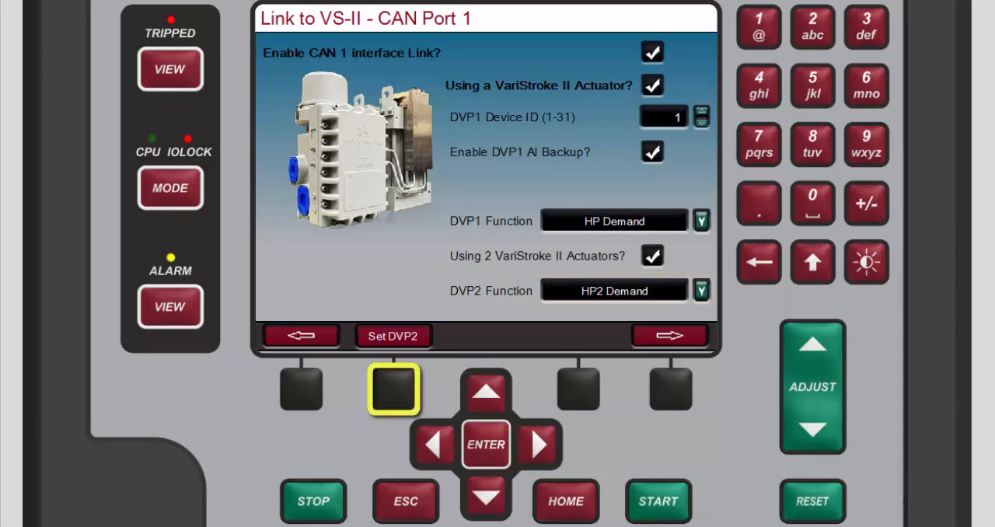
pyautogui.click(399, 399)
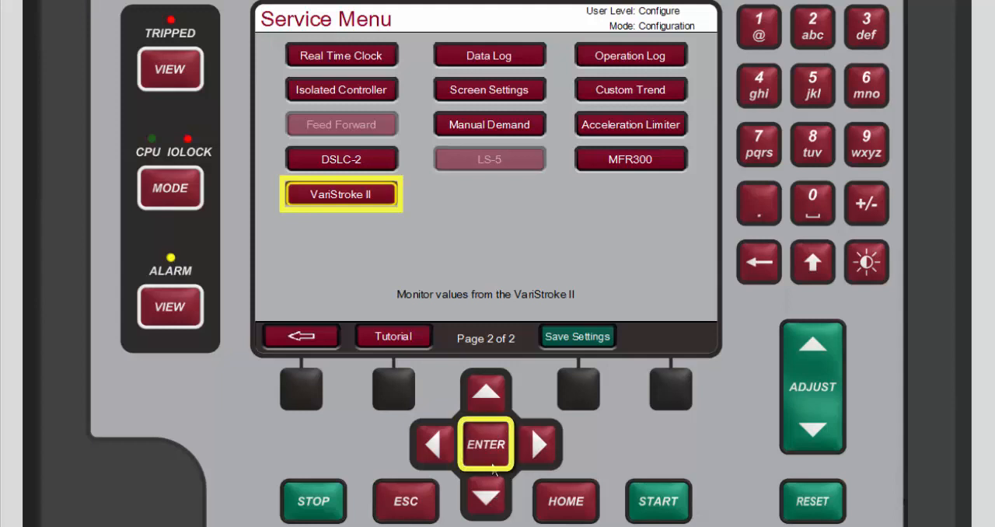
# Open the VariStroke II monitoring page from the Service Menu.
pyautogui.click(492, 463)
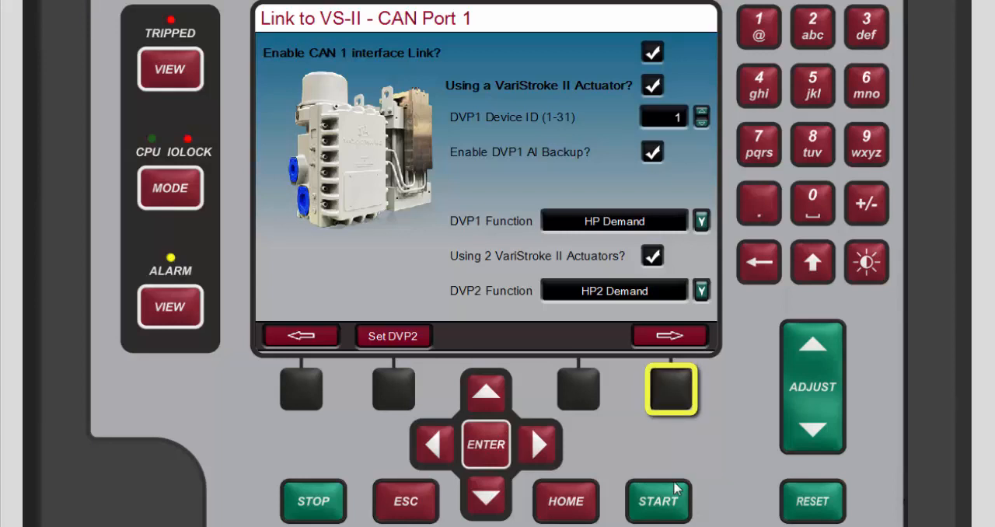
# Go to the Link to HighProtec page and enable use of the HighProtec generator protection unit.
pyautogui.click(662, 382)
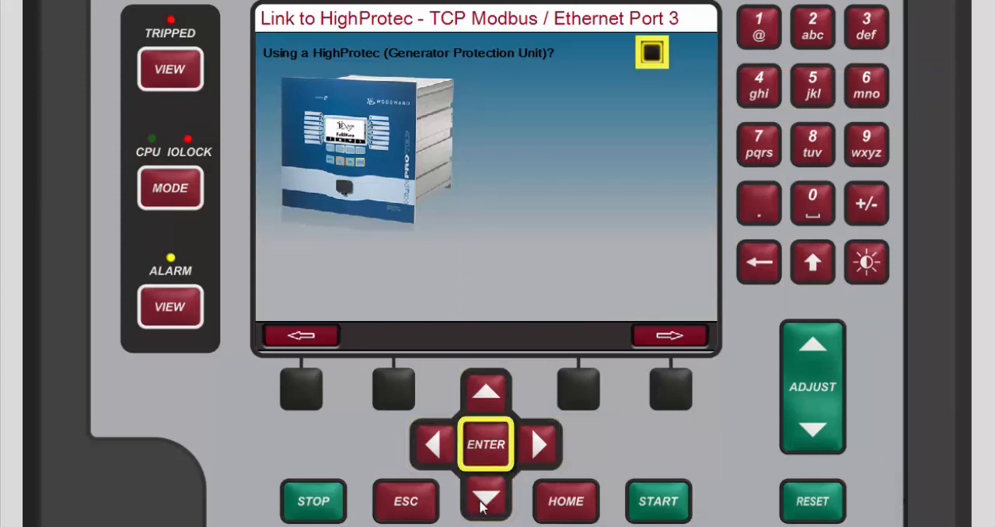
pyautogui.click(485, 456)
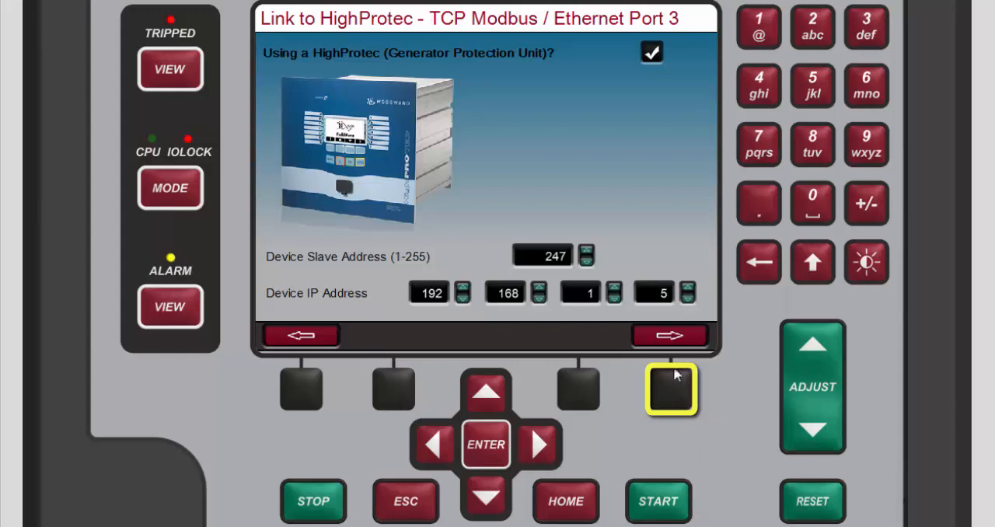
# Enable use of an MFR300 multifunction relay on CAN Port 3 and move through its device settings.
pyautogui.click(673, 396)
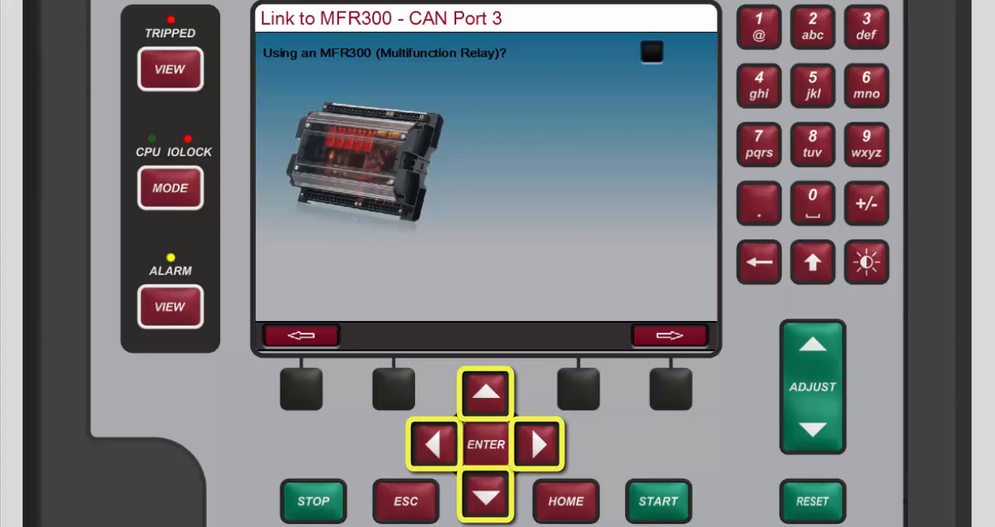
pyautogui.click(488, 451)
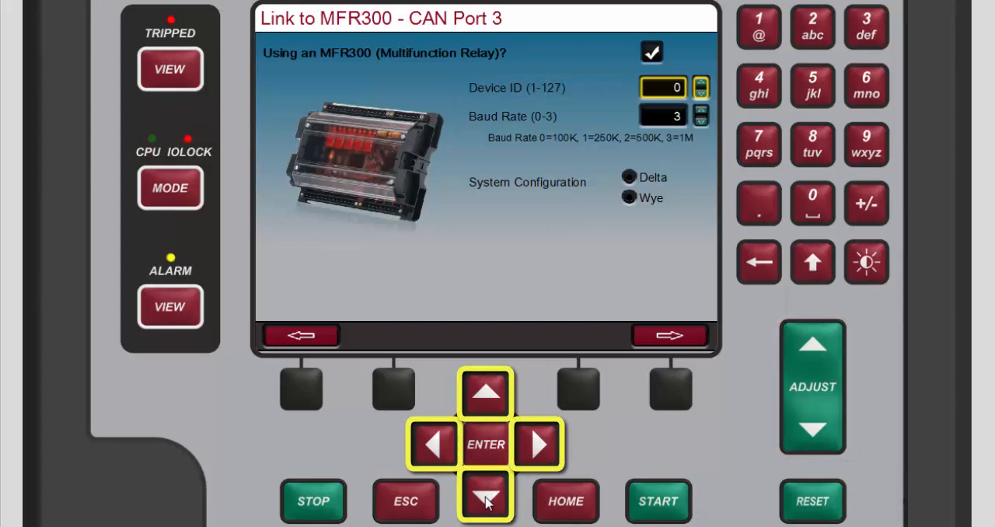
pyautogui.click(486, 502)
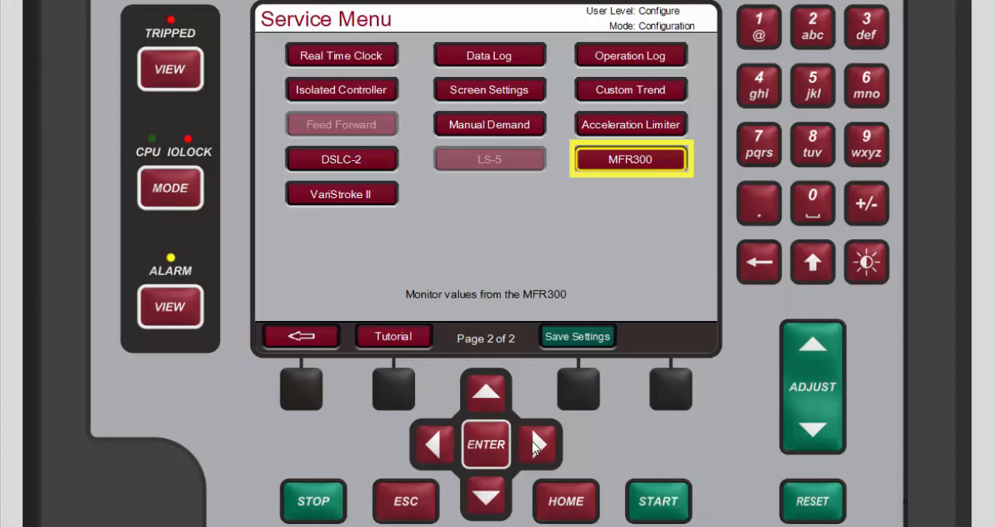
# Open the MFR300 power parameters page from the Service Menu.
pyautogui.click(483, 452)
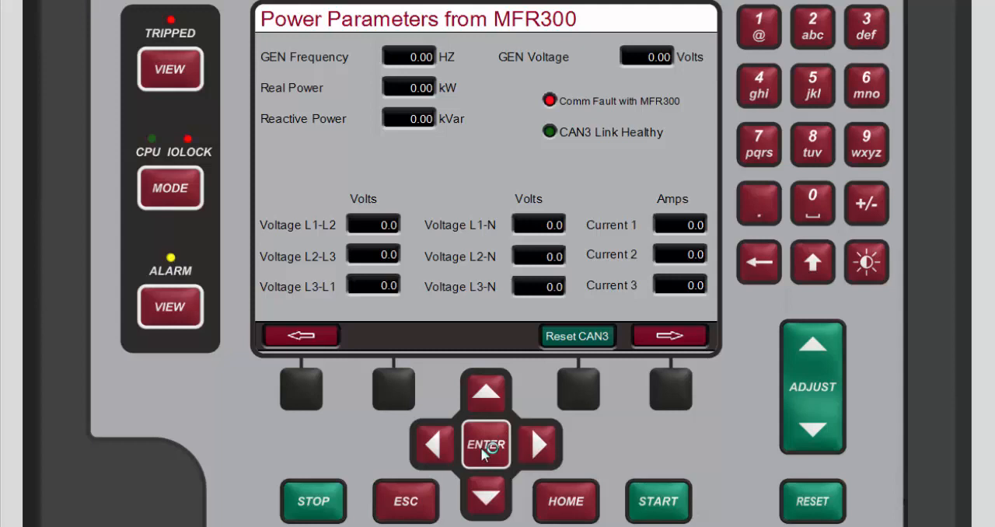
pyautogui.click(483, 451)
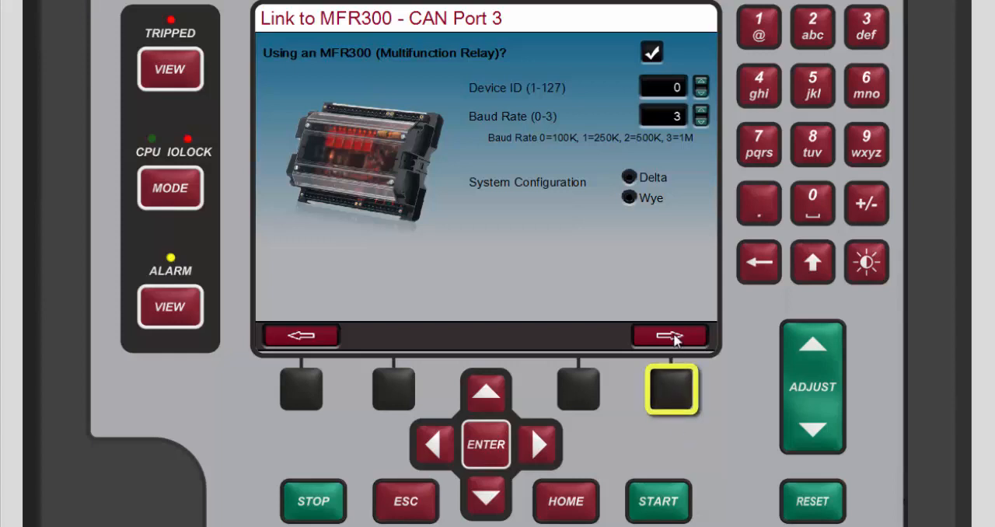
# Enable use of an LS-5 on CAN Port 3 and move through its Device ID and Baud Rate settings.
pyautogui.click(673, 386)
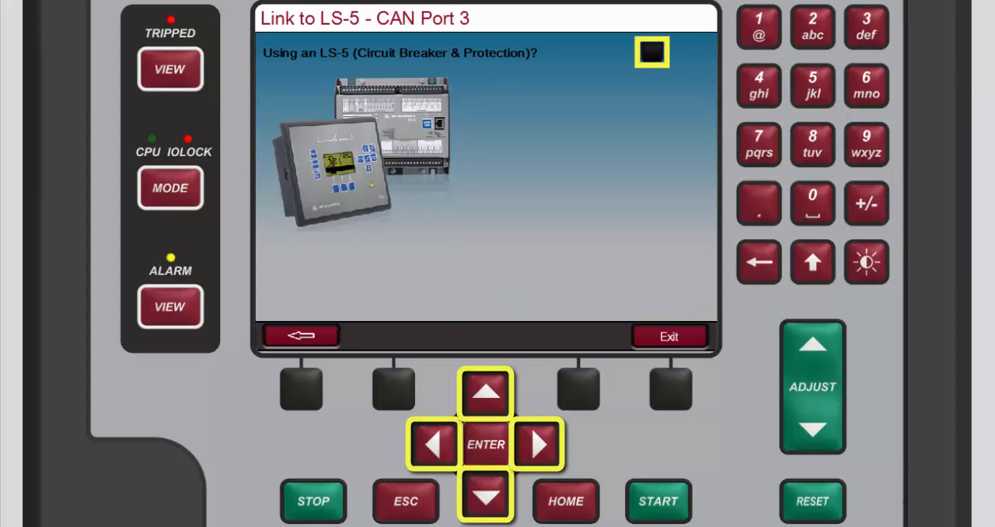
pyautogui.click(491, 505)
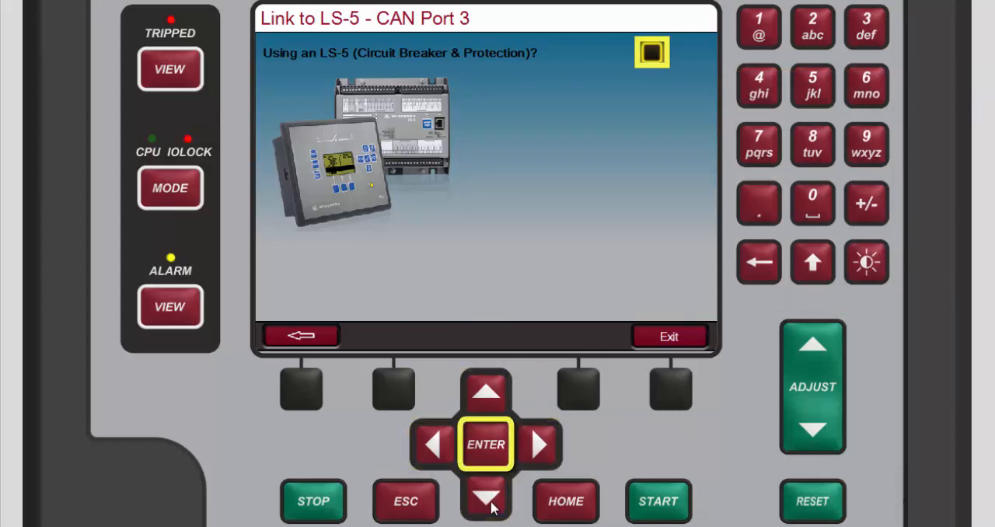
pyautogui.click(491, 464)
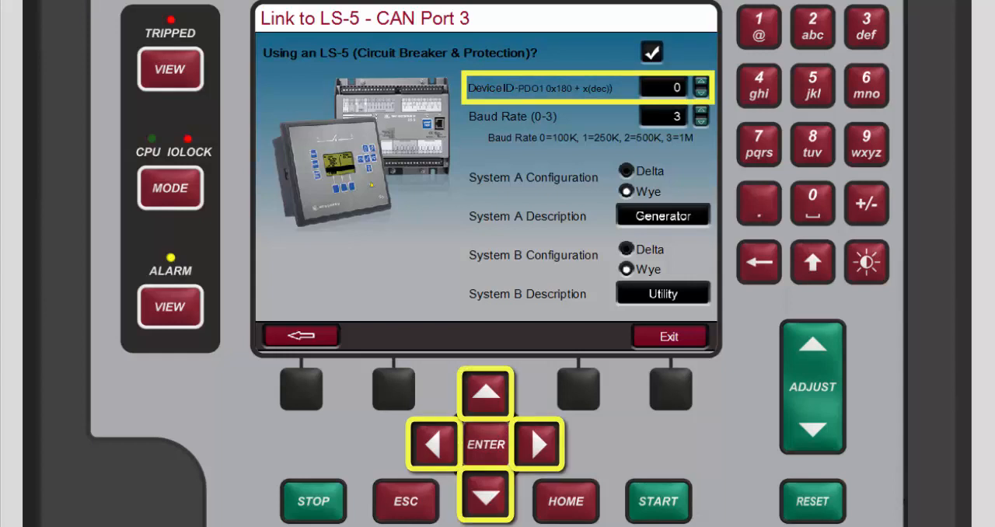
pyautogui.click(486, 501)
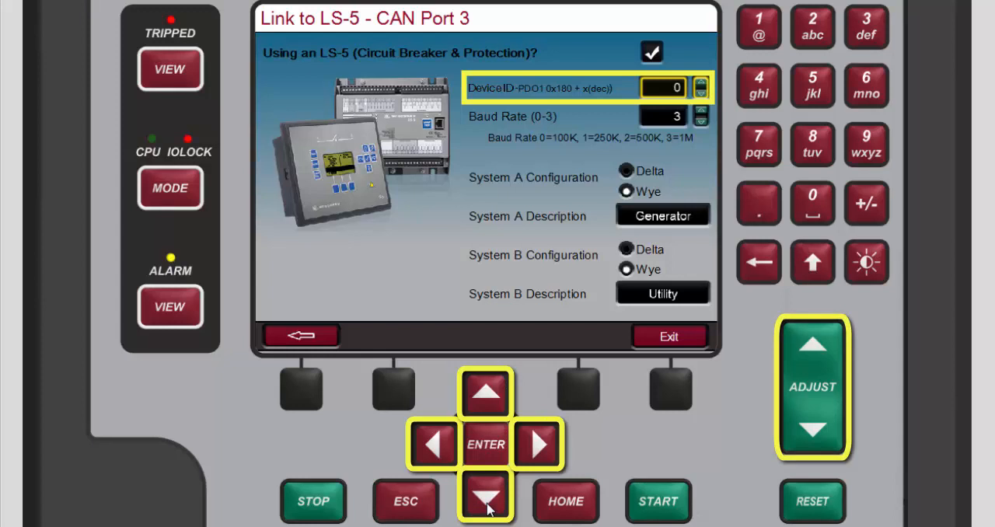
pyautogui.click(486, 501)
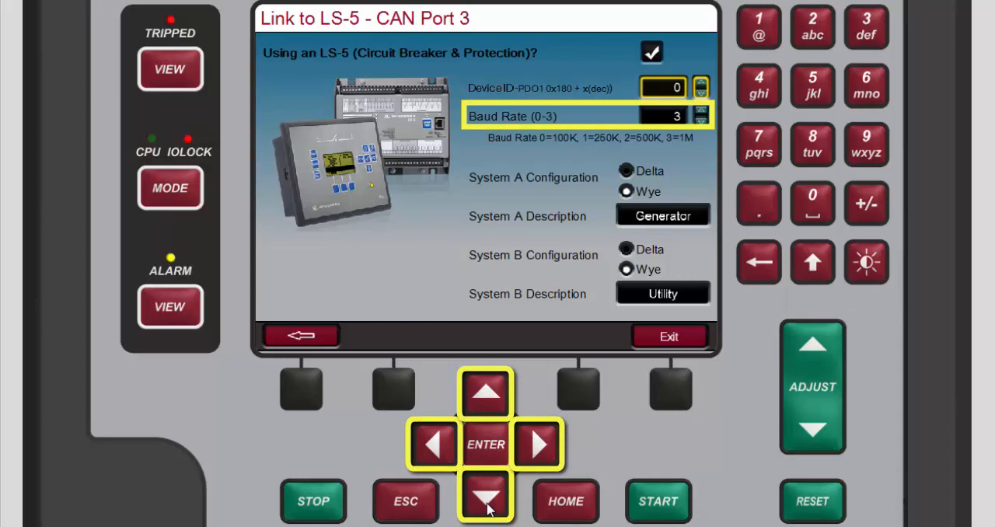
pyautogui.click(488, 507)
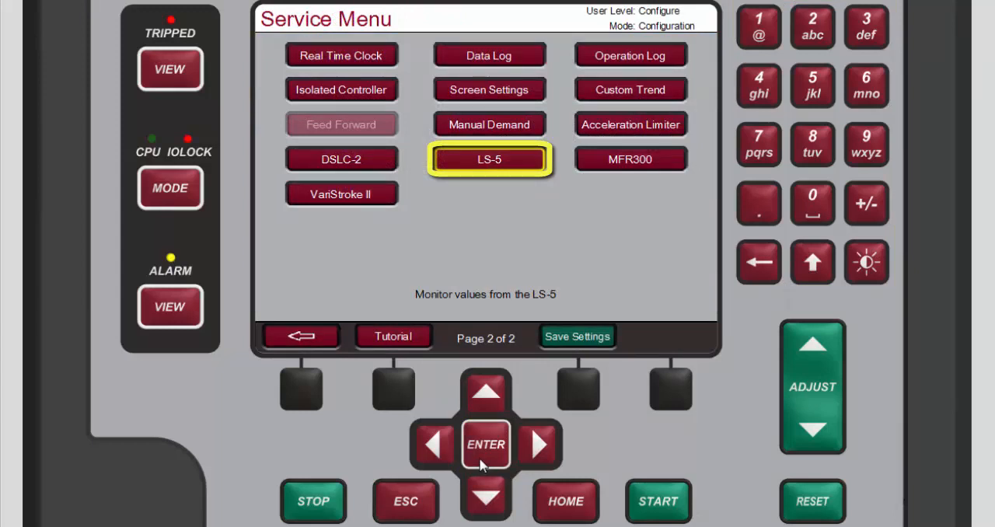
# Open the LS-5 power parameters page from the Service Menu.
pyautogui.click(480, 462)
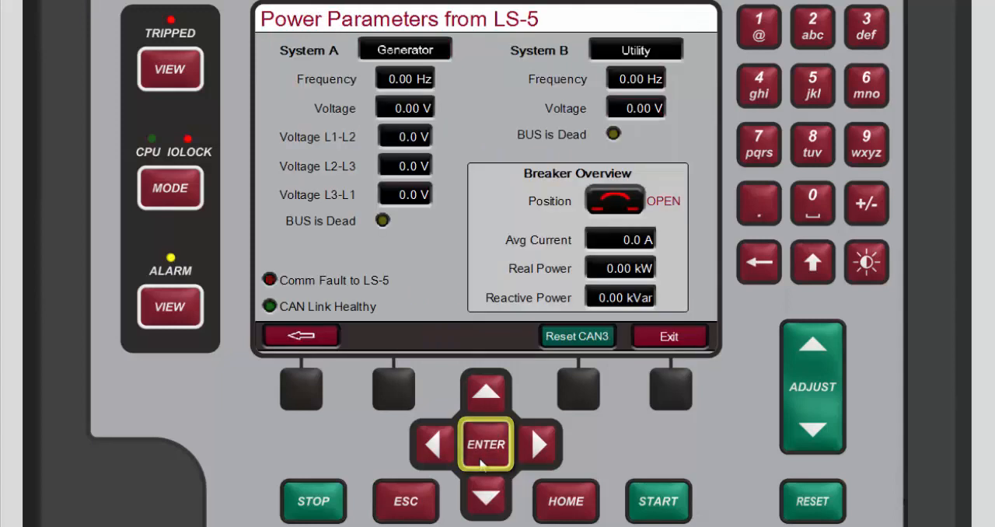